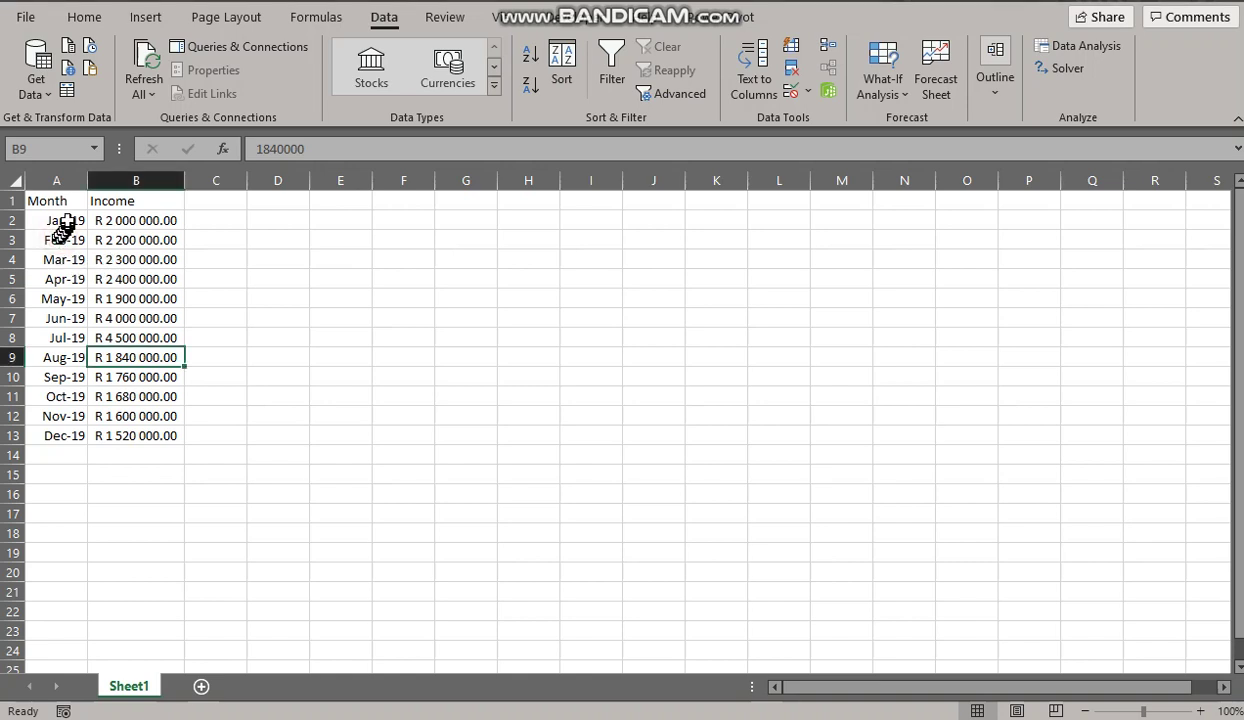
Build a forecast sheet from the month and income data in A1:B13, forecasting through Mar-20.
{"action": "left_click_drag", "start_coordinate": [61, 200], "coordinate": [132, 434]}
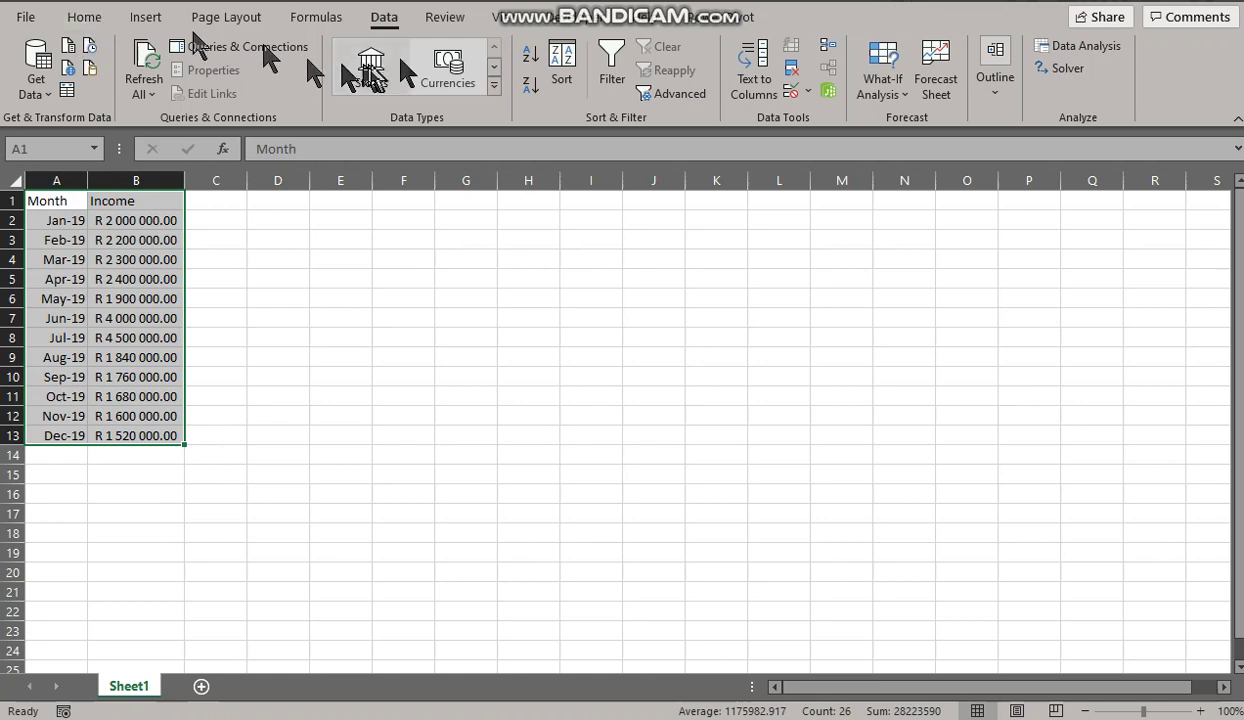
{"action": "left_click", "coordinate": [932, 62]}
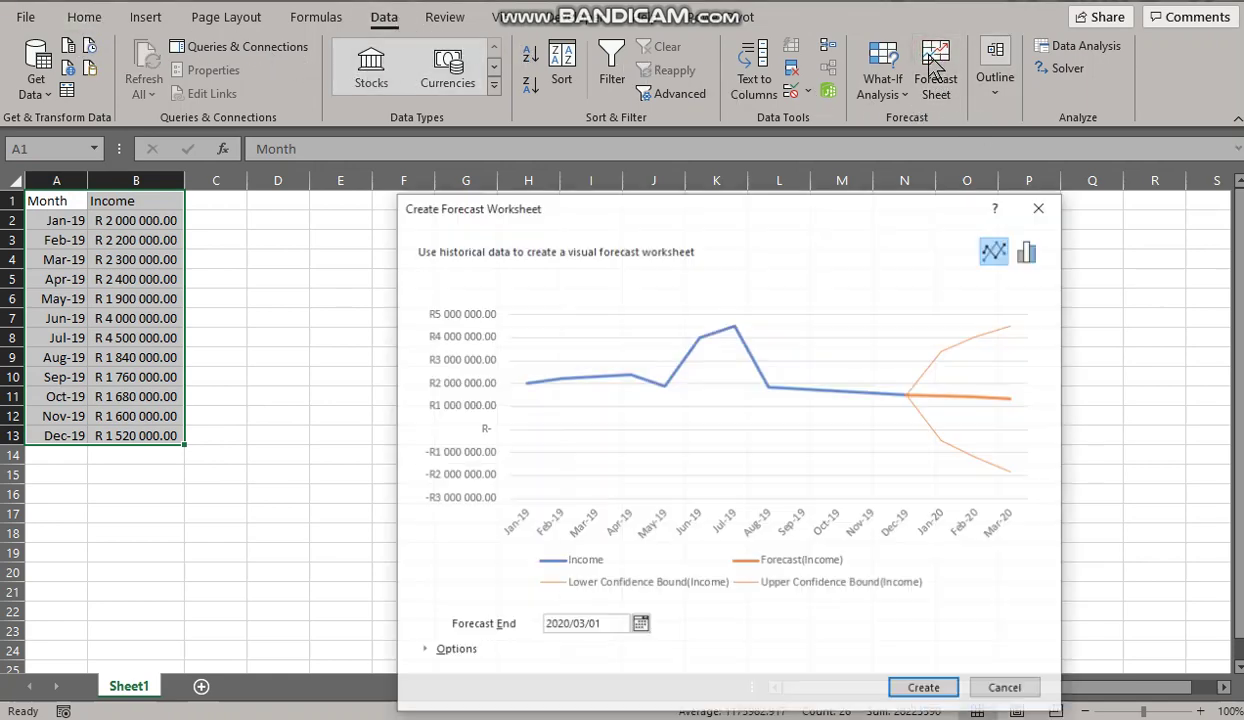
{"action": "left_click_drag", "start_coordinate": [789, 212], "coordinate": [732, 135]}
{"action": "left_click", "coordinate": [868, 612]}
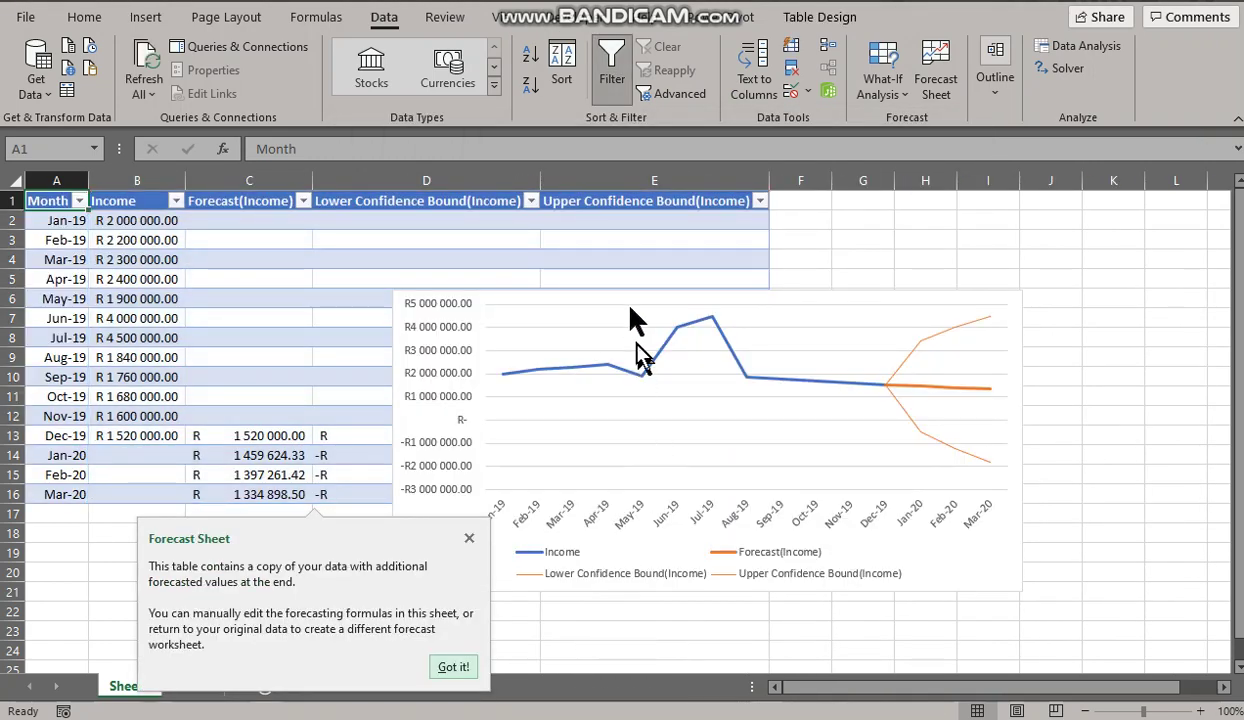
{"action": "left_click_drag", "start_coordinate": [628, 300], "coordinate": [735, 270]}
{"action": "left_click", "coordinate": [453, 667]}
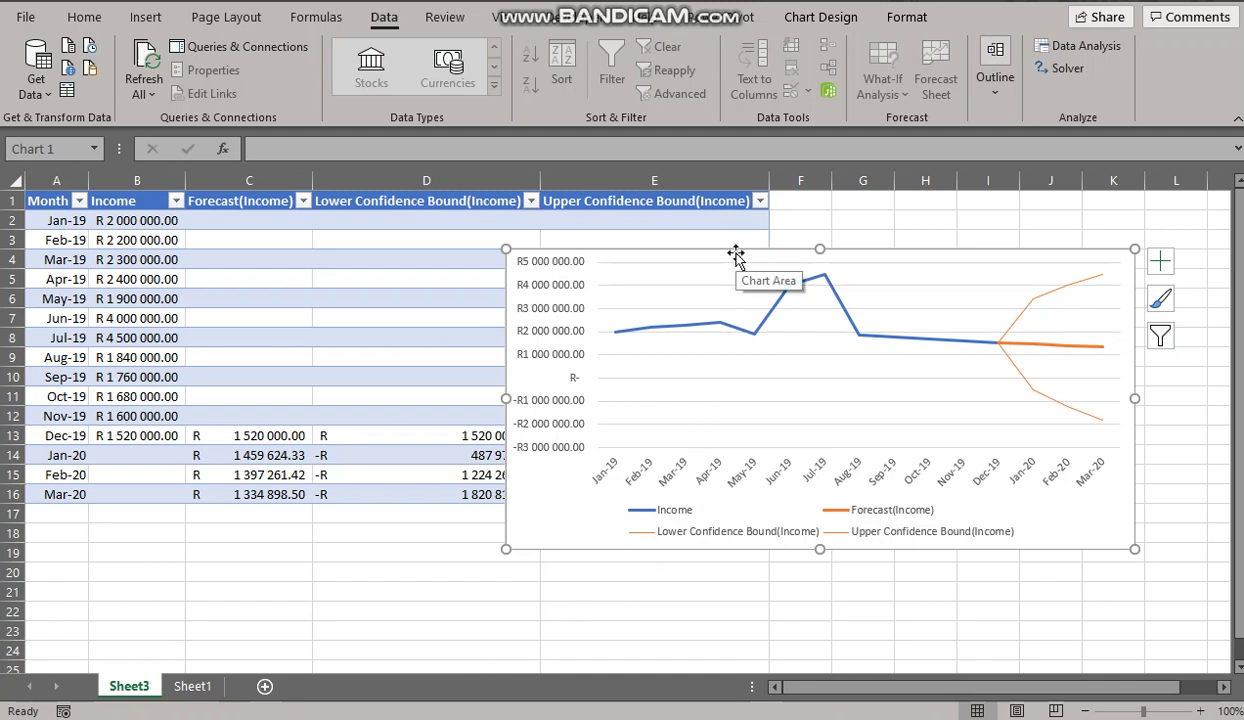
Dictate a paragraph below the 'Financial Advantages of Flexitime' heading on the June–July flexi-time income spike.
{"action": "mouse_move", "coordinate": [284, 698]}
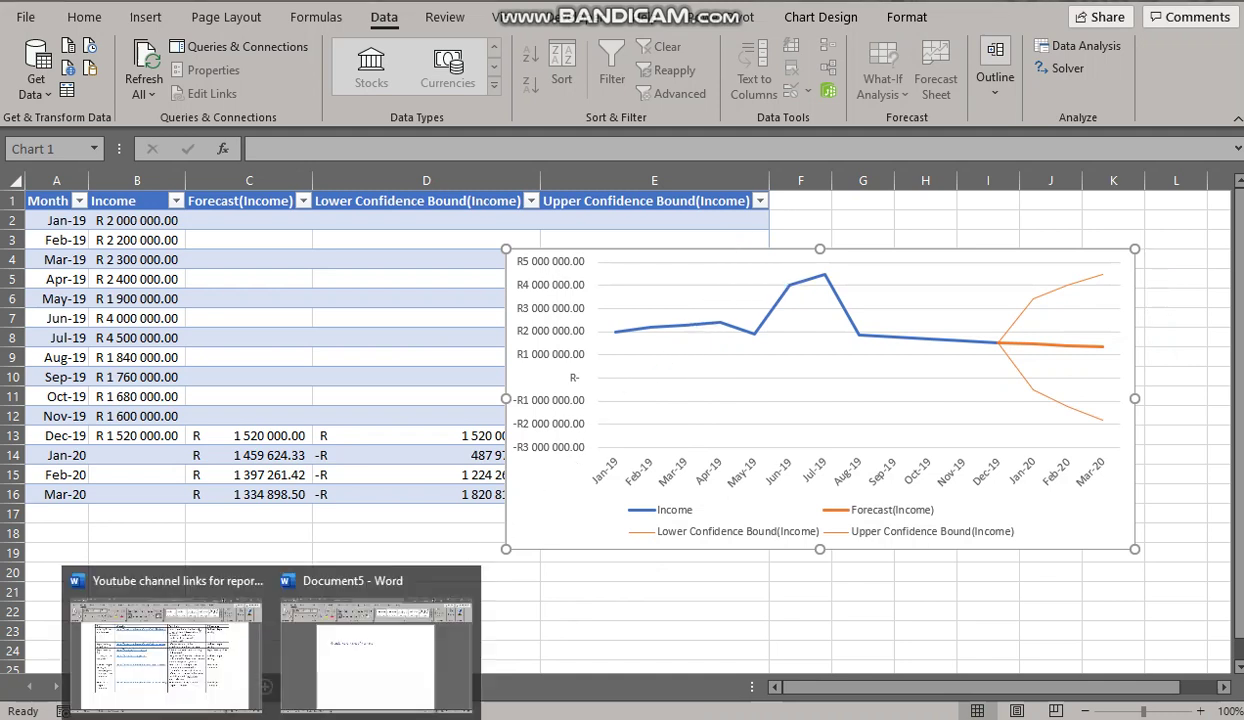
{"action": "left_click", "coordinate": [350, 683]}
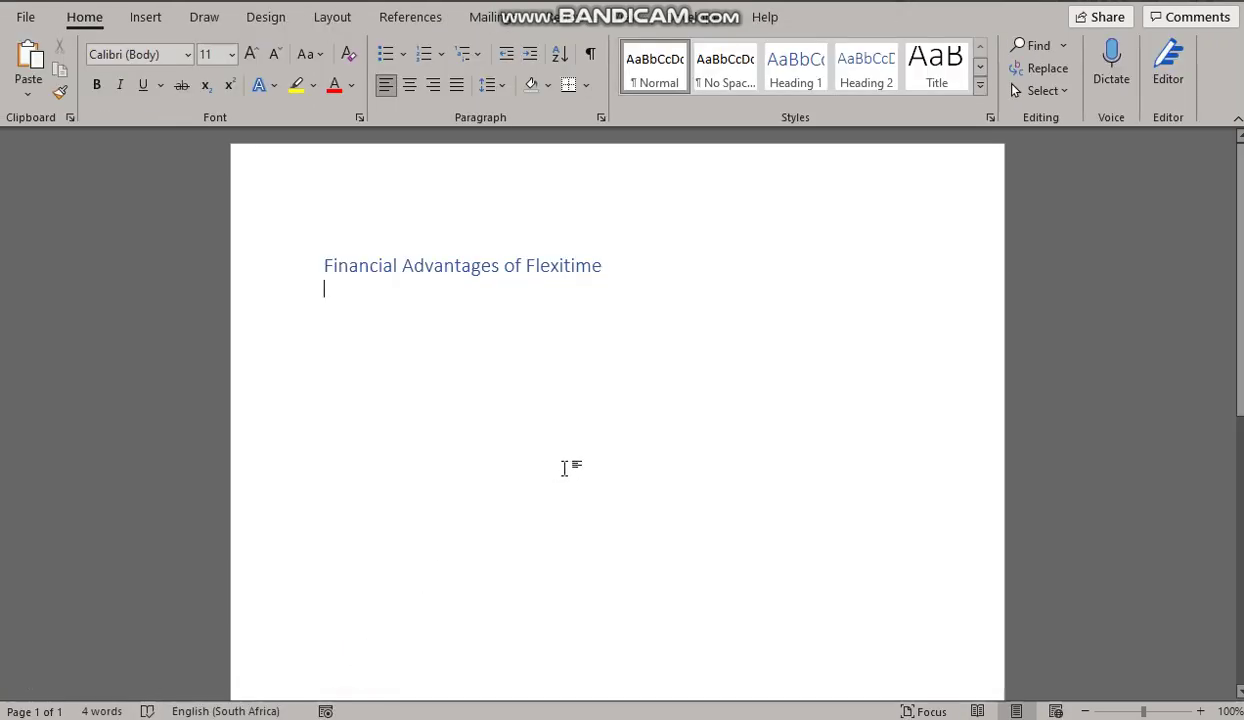
{"action": "key", "text": "Return"}
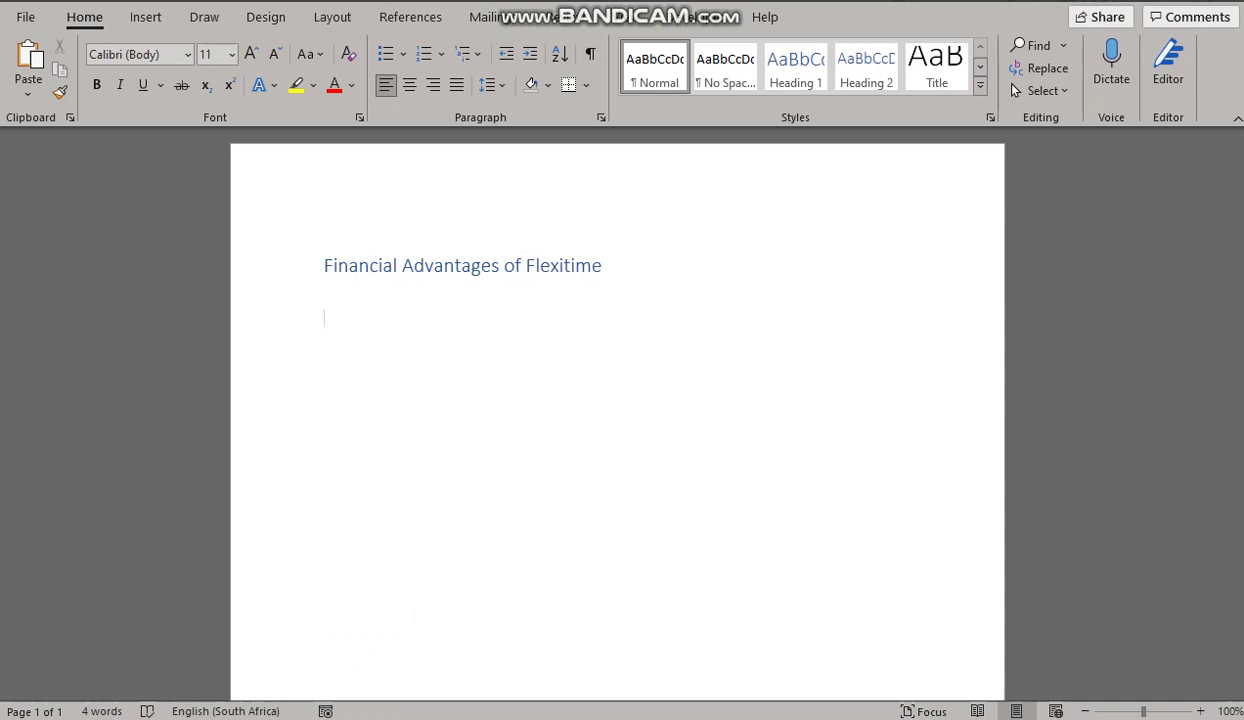
{"action": "left_click", "coordinate": [1111, 60]}
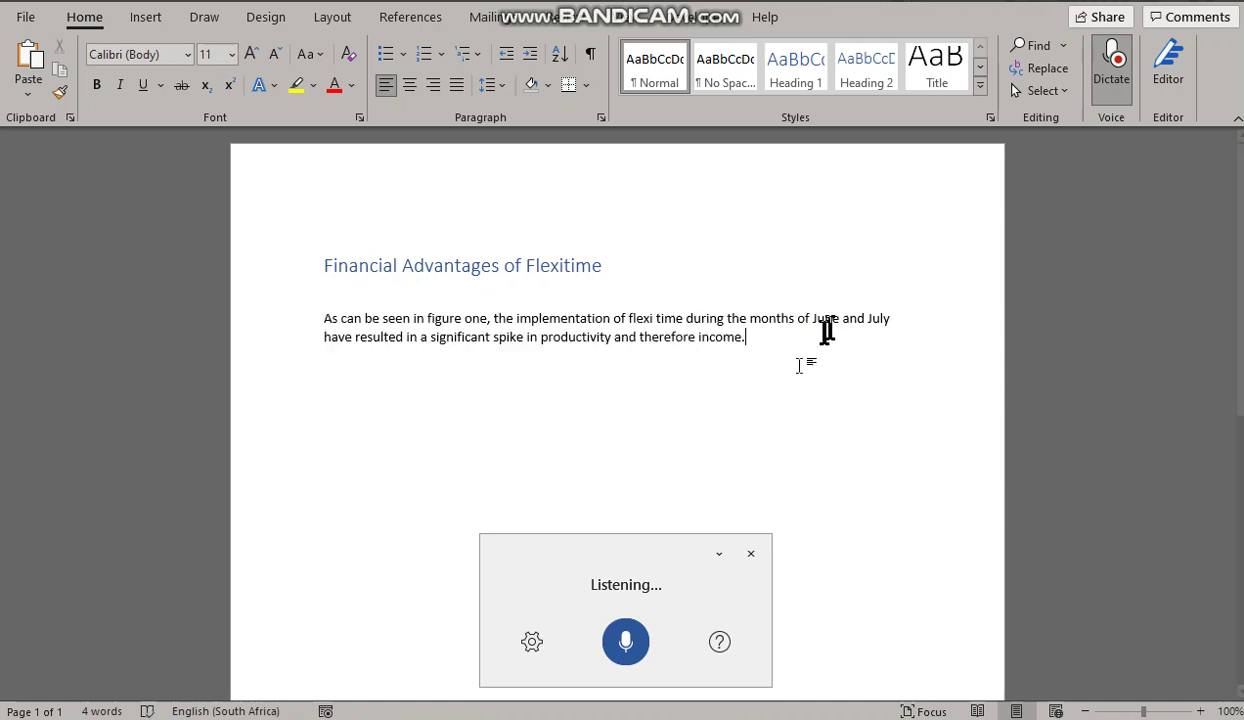
{"action": "left_click", "coordinate": [626, 641]}
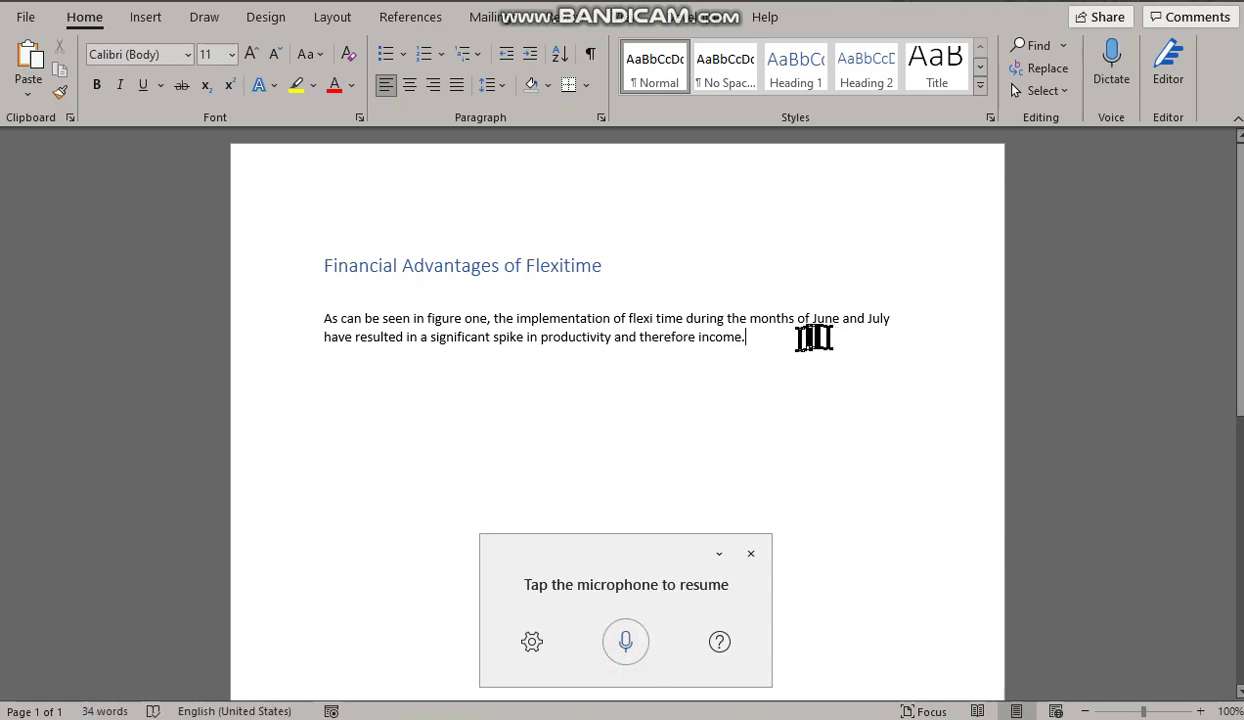
{"action": "left_click", "coordinate": [751, 553]}
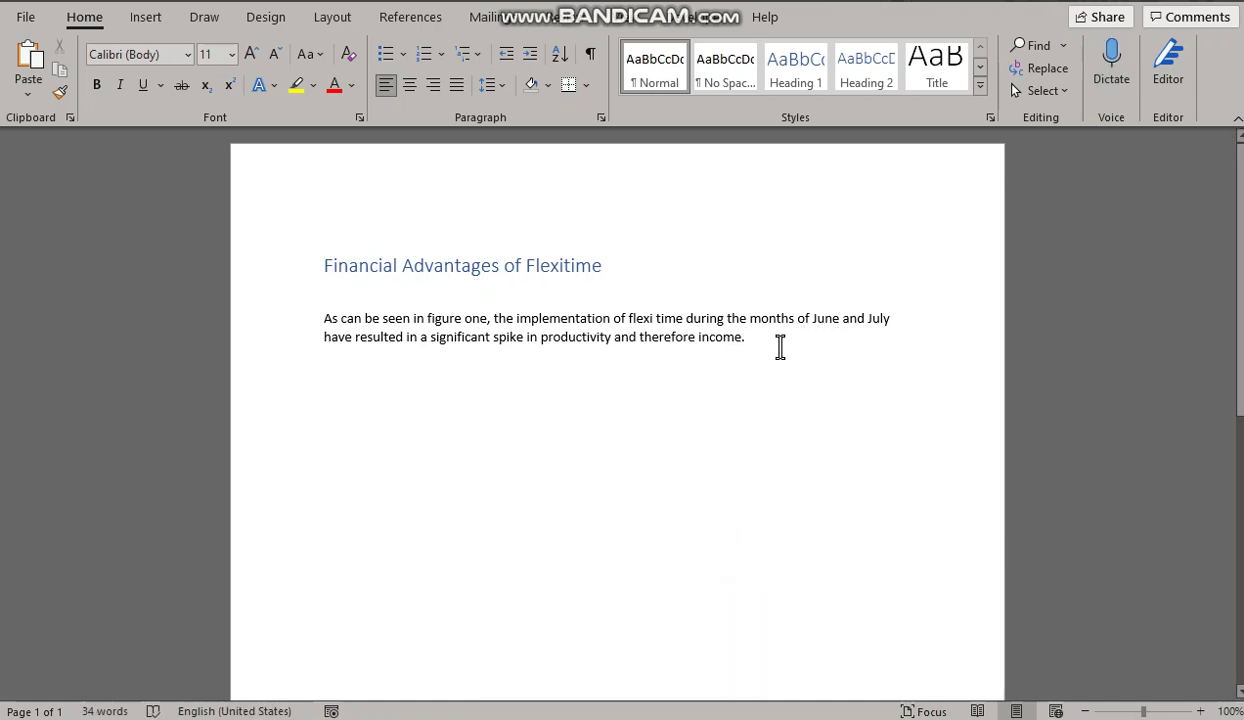
Paste-link the forecast chart below the paragraph as a Microsoft Excel Chart Object.
{"action": "key", "text": "Return"}
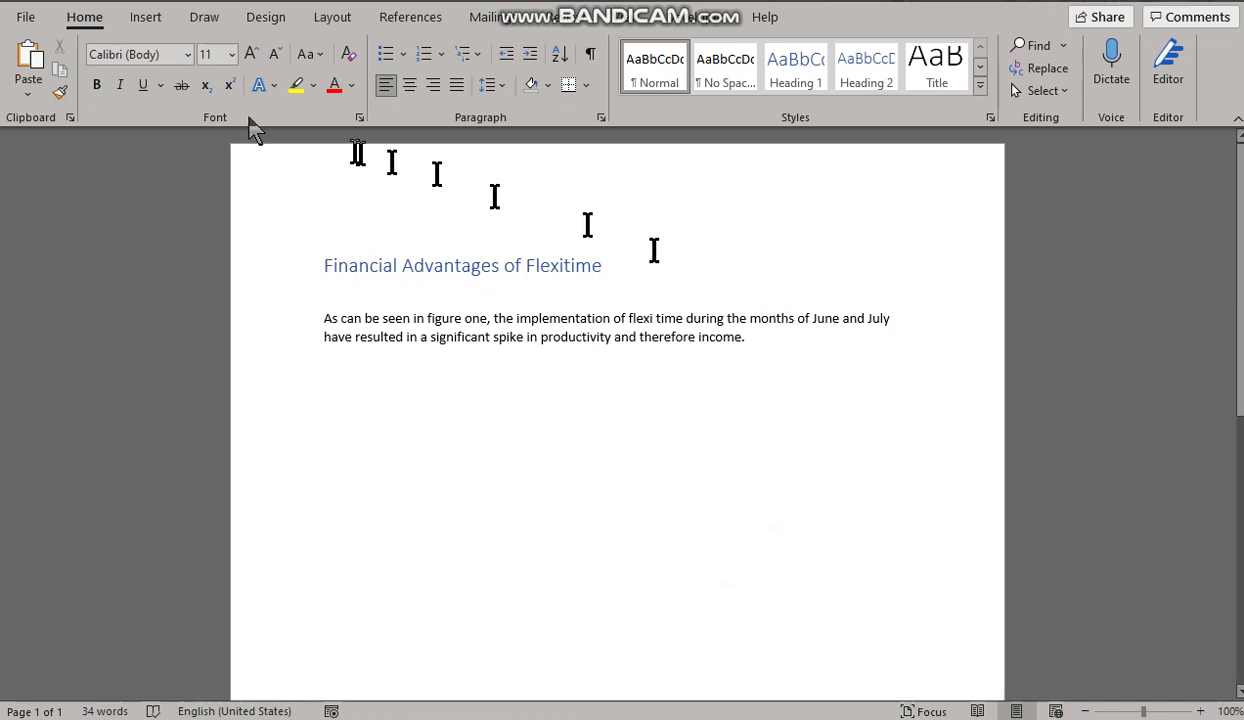
{"action": "left_click", "coordinate": [20, 86]}
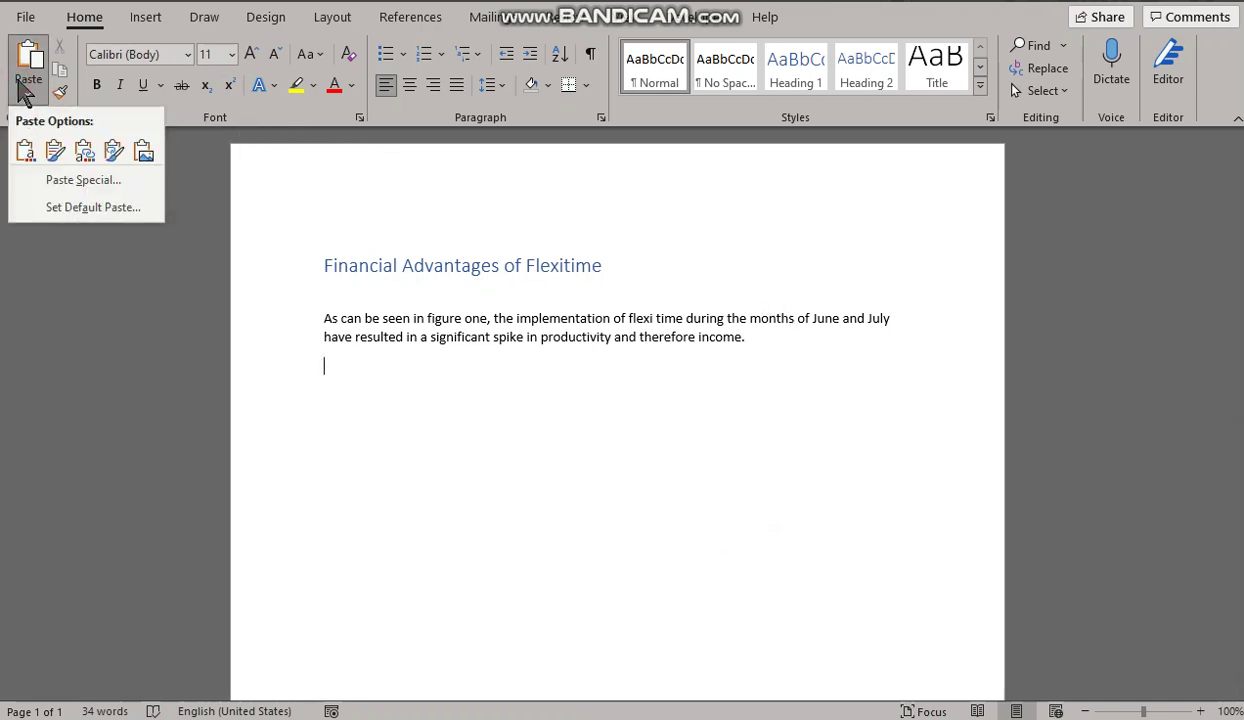
{"action": "left_click", "coordinate": [62, 180]}
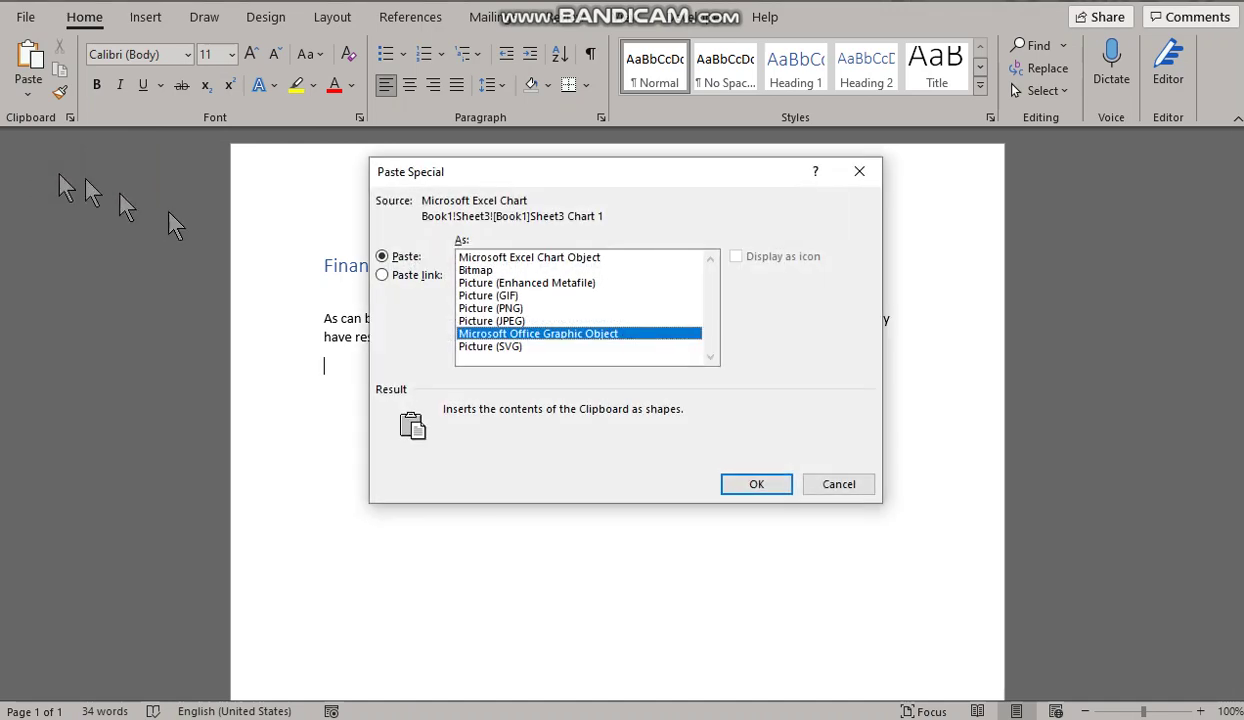
{"action": "left_click", "coordinate": [398, 275]}
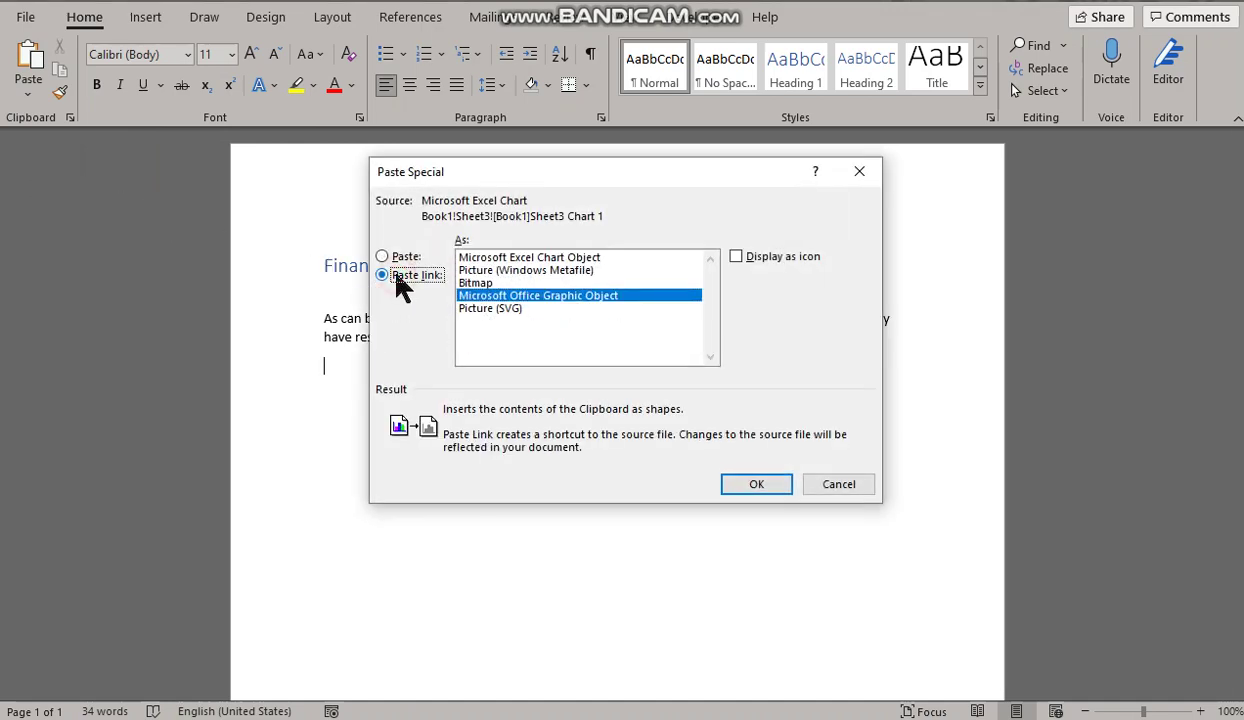
{"action": "left_click", "coordinate": [491, 258]}
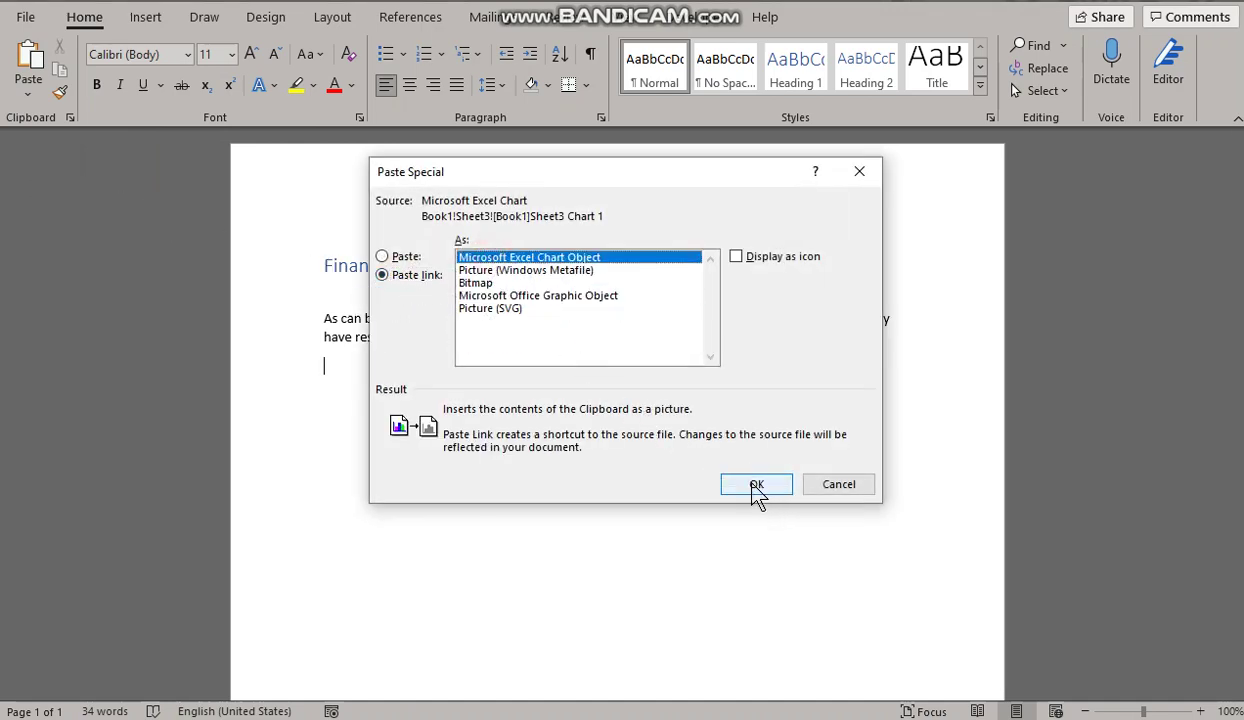
{"action": "left_click", "coordinate": [753, 485]}
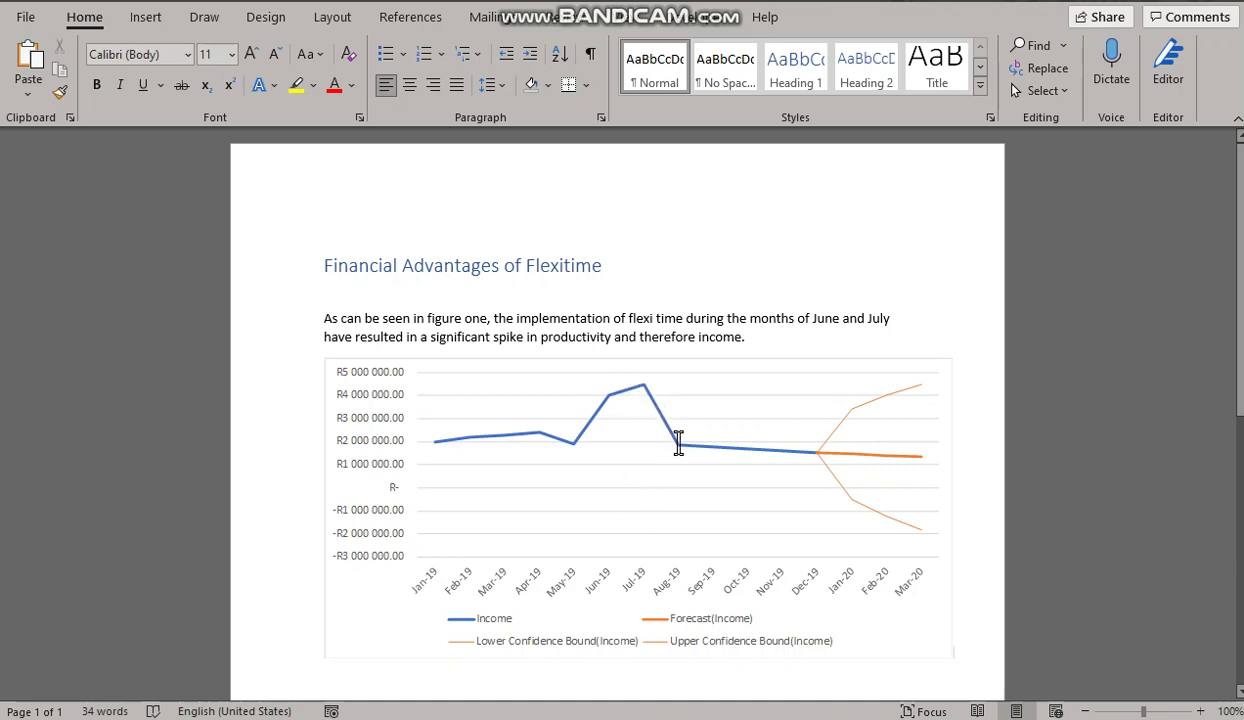
{"action": "key", "text": "Return"}
Insert the caption 'Figure 1 Spike in Income due to Implementation of Flexitime' below the chart.
{"action": "left_click", "coordinate": [408, 20]}
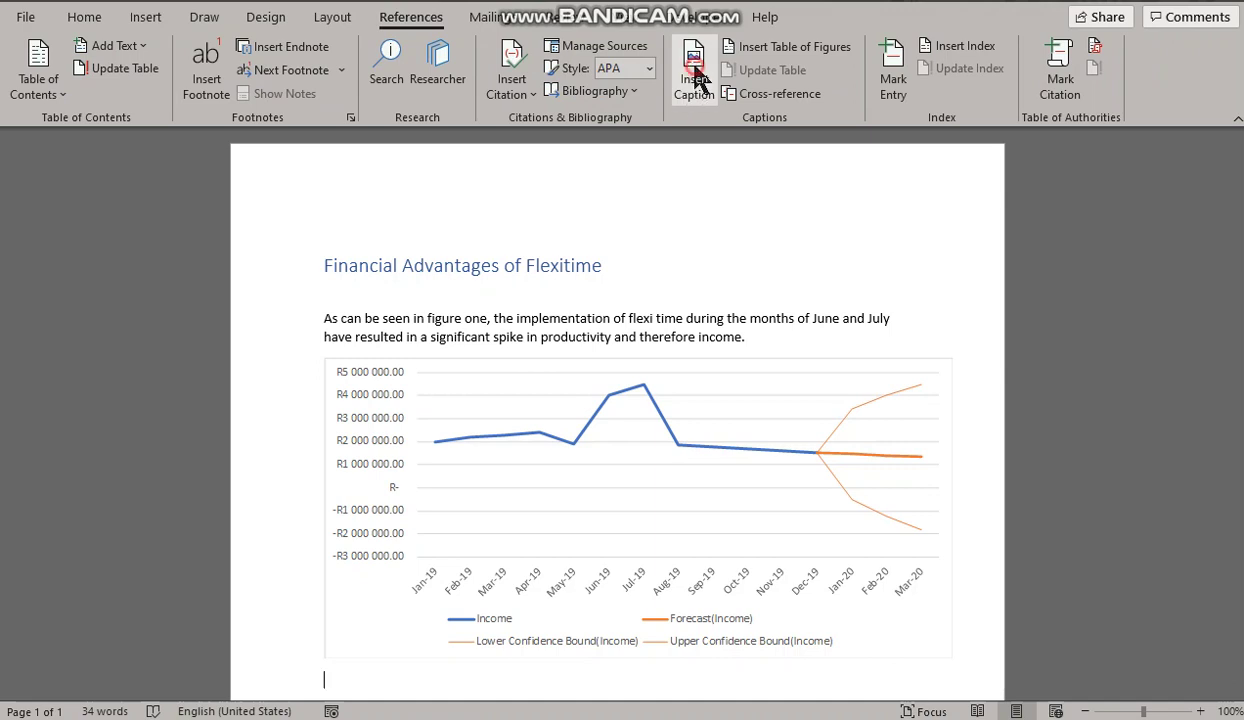
{"action": "left_click", "coordinate": [697, 80]}
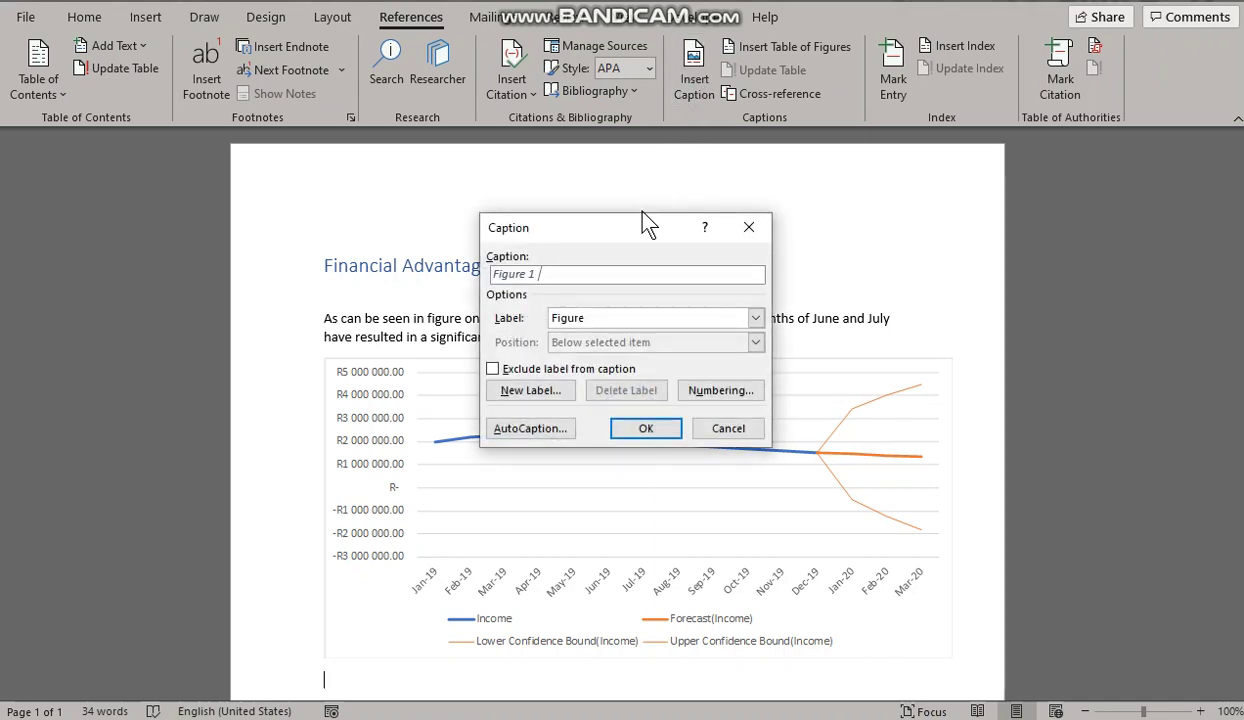
{"action": "type", "text": "Spike in Income due to "}
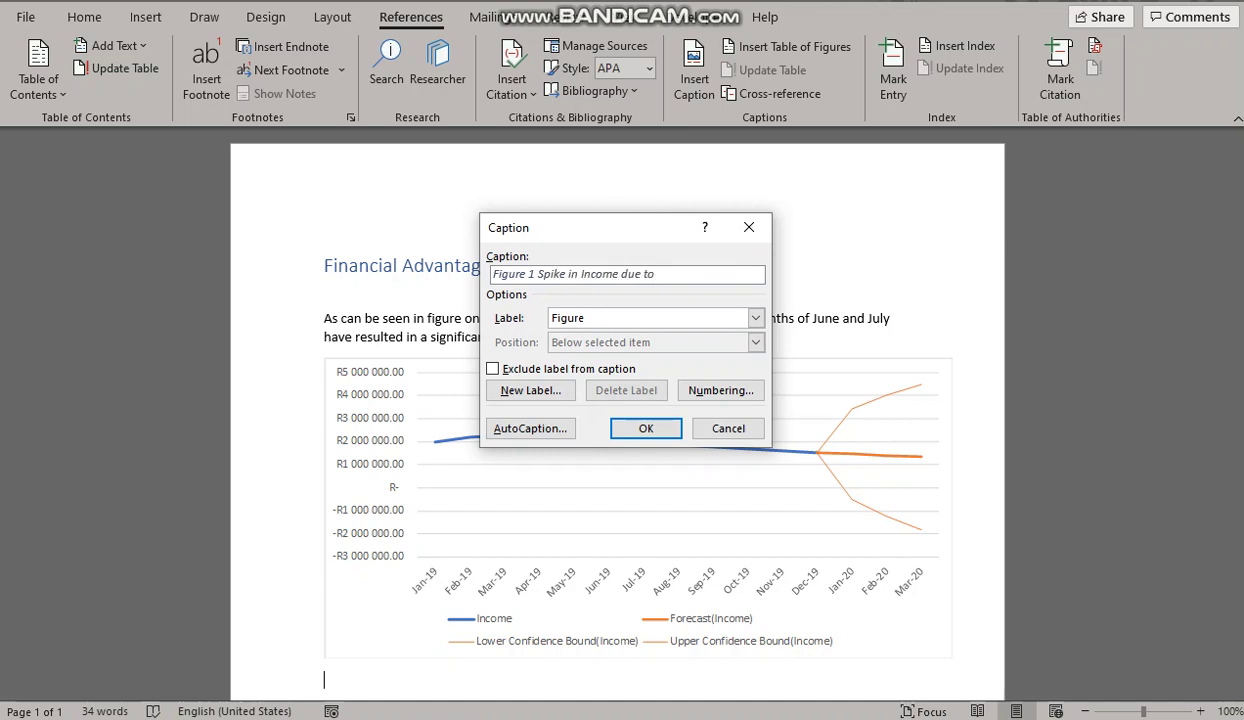
{"action": "type", "text": "Implem eentation of Fle"}
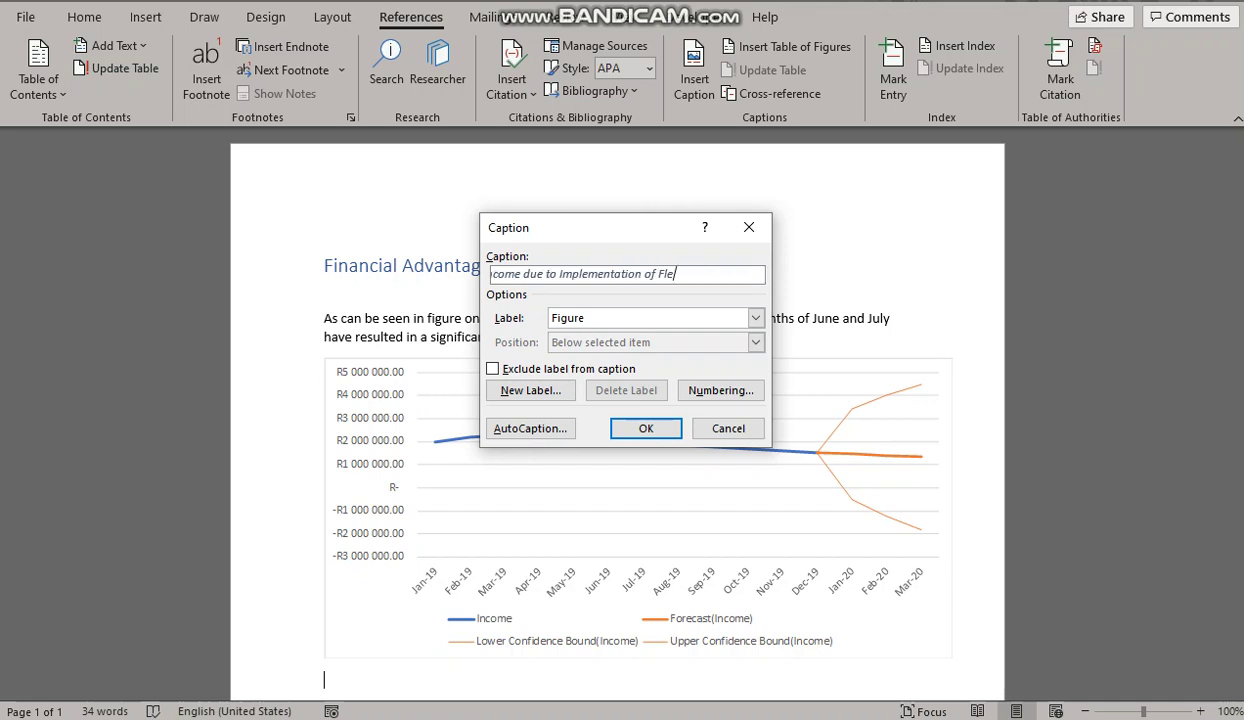
{"action": "type", "text": "xitime"}
{"action": "left_click", "coordinate": [646, 428]}
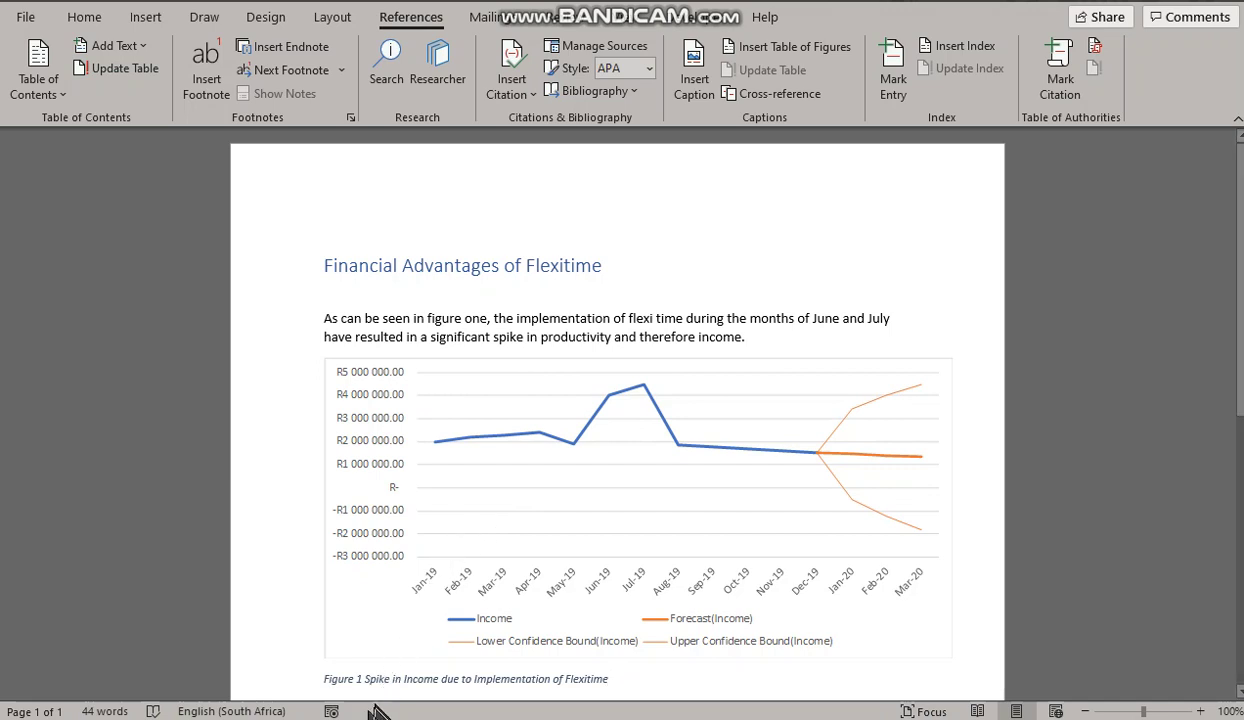
Change the Sep-19 income in B10 to 3000000, then return to the Word report.
{"action": "left_click", "coordinate": [190, 680]}
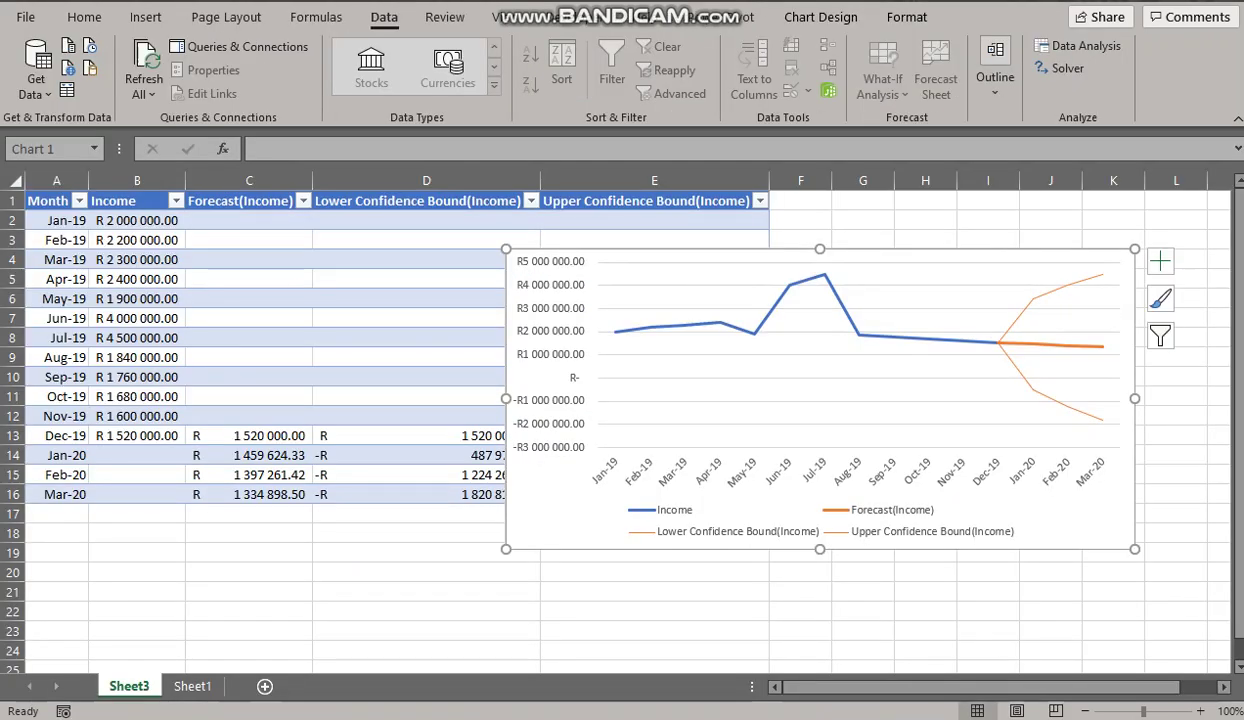
{"action": "left_click", "coordinate": [142, 380]}
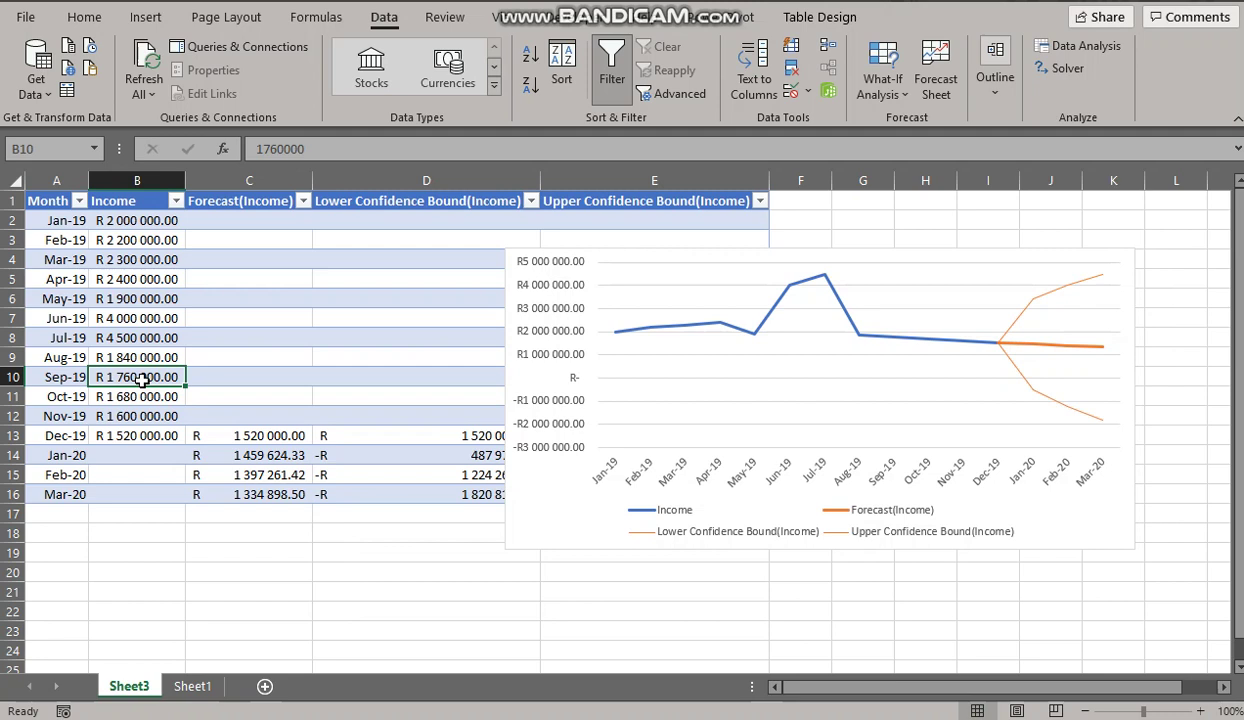
{"action": "type", "text": "30"}
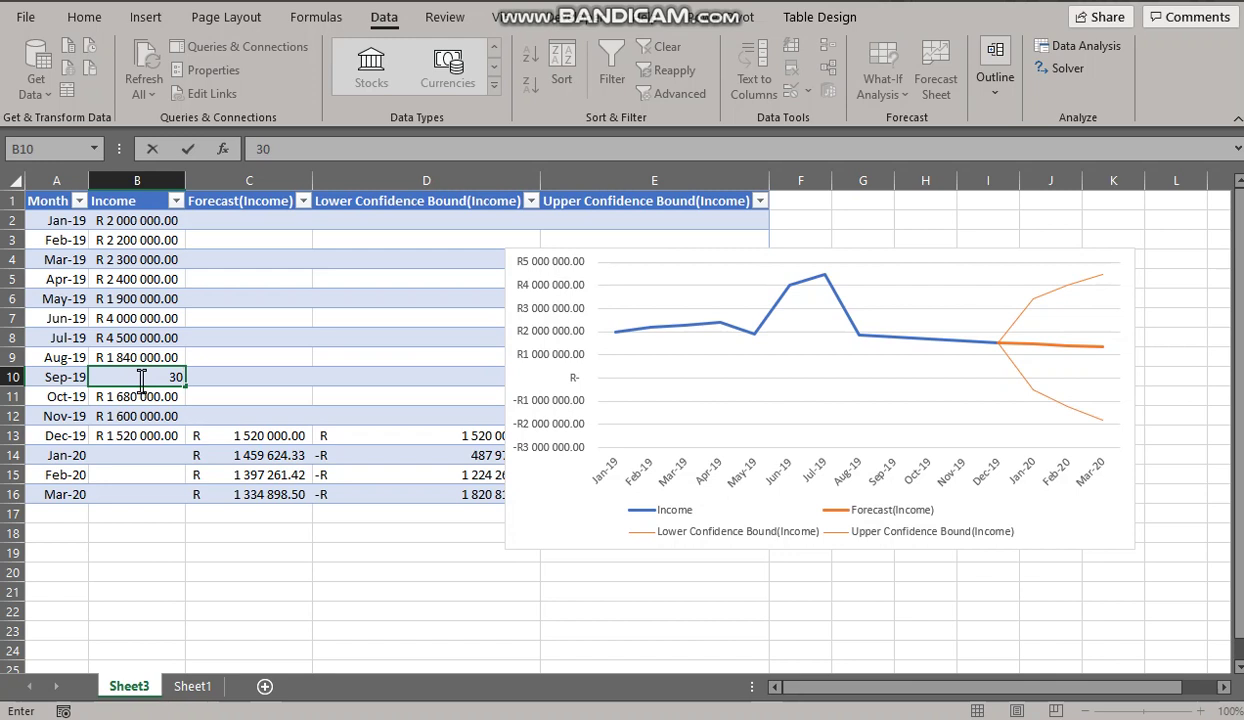
{"action": "type", "text": "00000"}
{"action": "key", "text": "Return"}
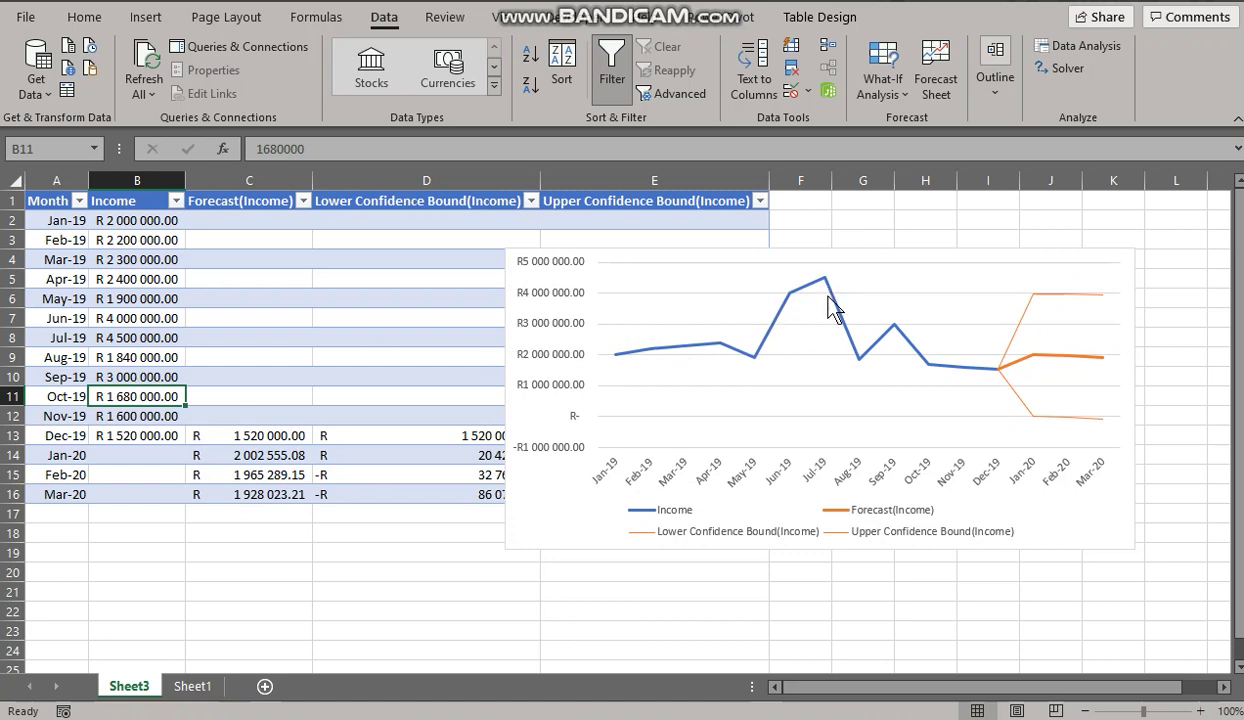
{"action": "mouse_move", "coordinate": [340, 712]}
{"action": "left_click", "coordinate": [338, 684]}
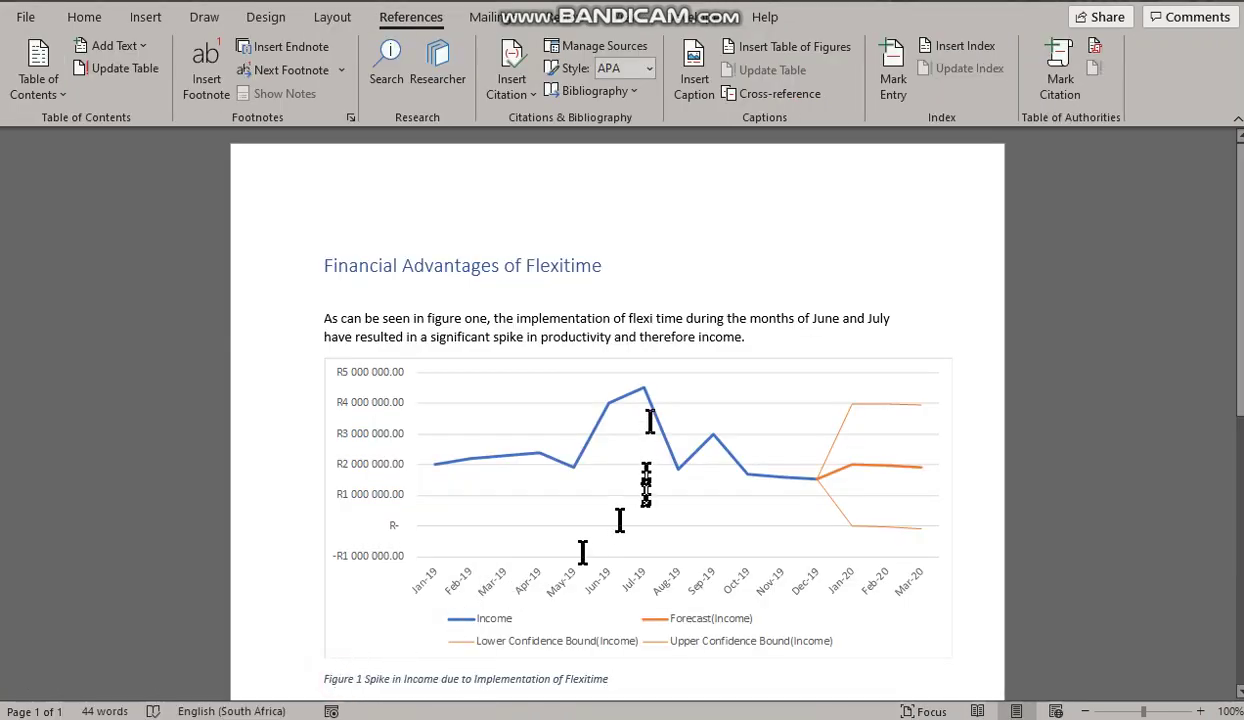